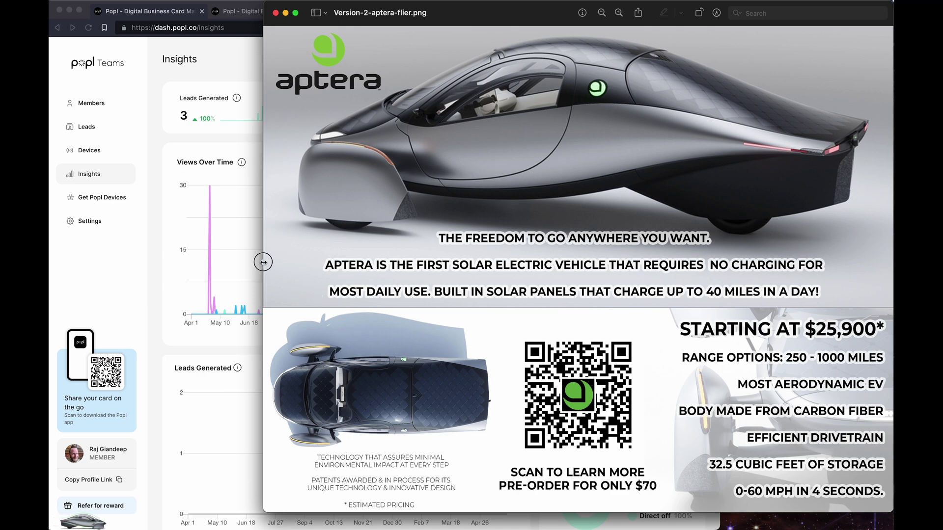
Widen the Aptera flier window in Preview, then narrow it to reveal the dashboard behind
{"action": "left_click_drag", "start_coordinate": [264, 263], "coordinate": [189, 242]}
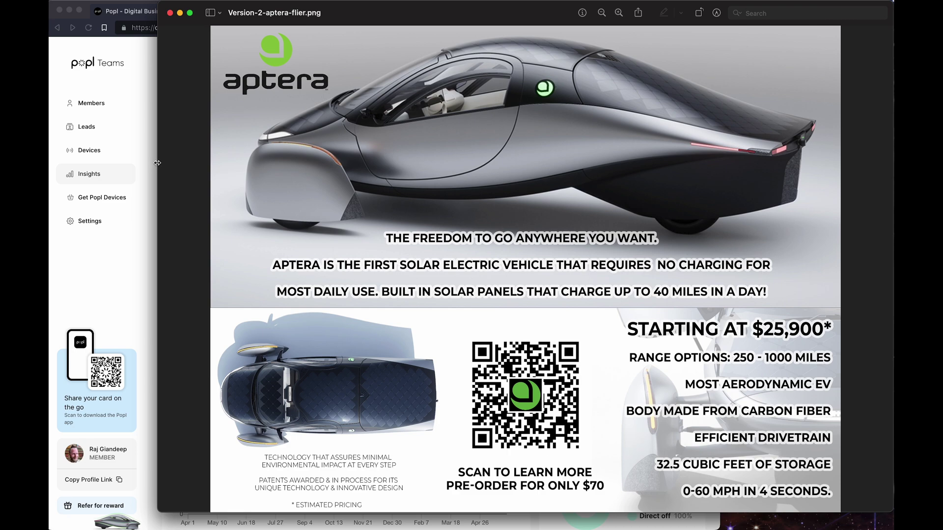
{"action": "left_click_drag", "start_coordinate": [157, 164], "coordinate": [295, 163]}
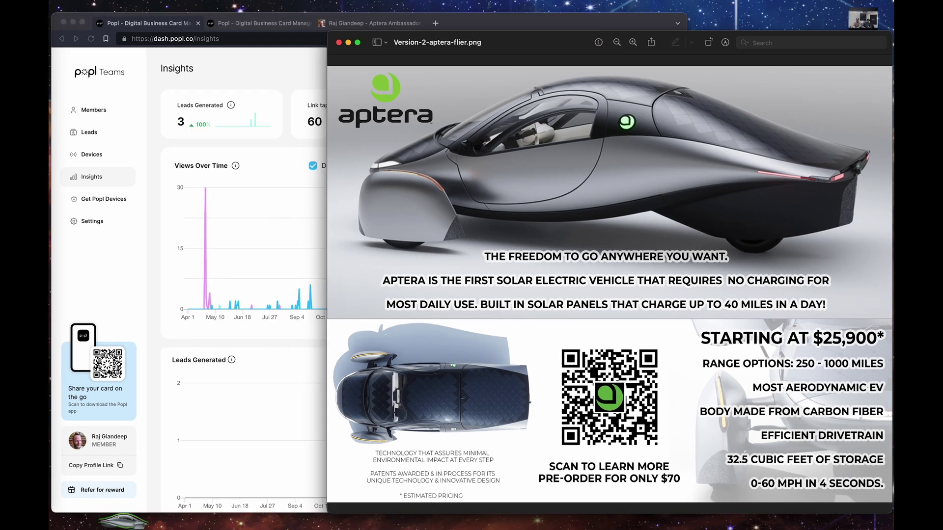
From the window overview, bring the Insights browser forward and switch to the shared profile tab
{"action": "key", "text": "ctrl+Up"}
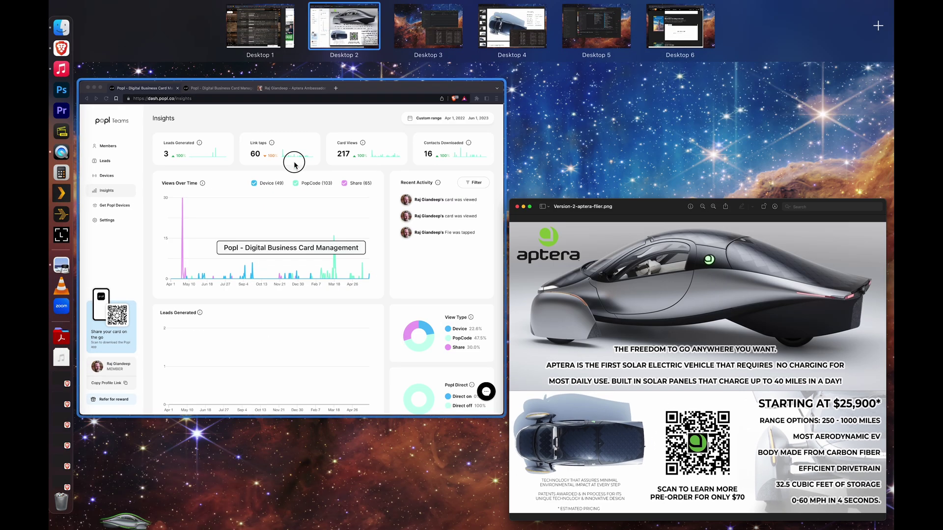
{"action": "left_click", "coordinate": [294, 243]}
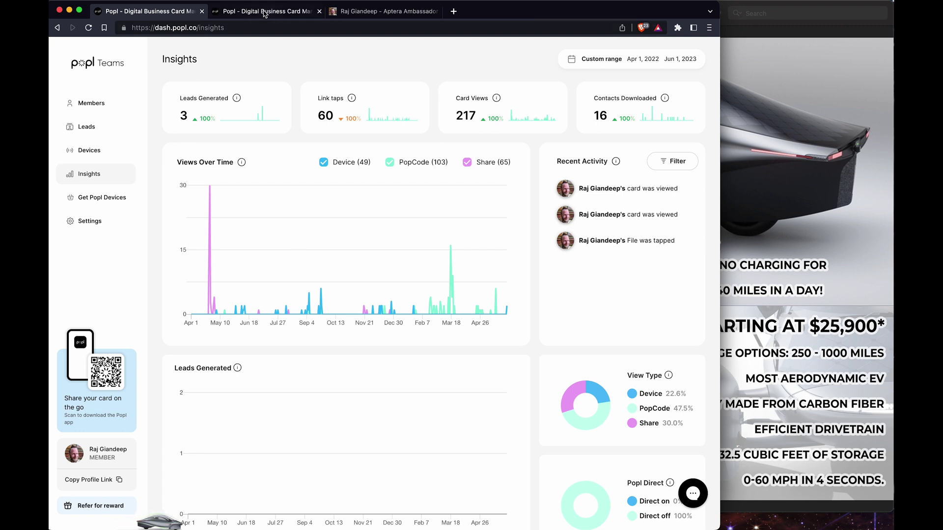
{"action": "left_click", "coordinate": [382, 12]}
Select the profile's link address, view the Tent Option image, then return to the profile
{"action": "left_click", "coordinate": [180, 27]}
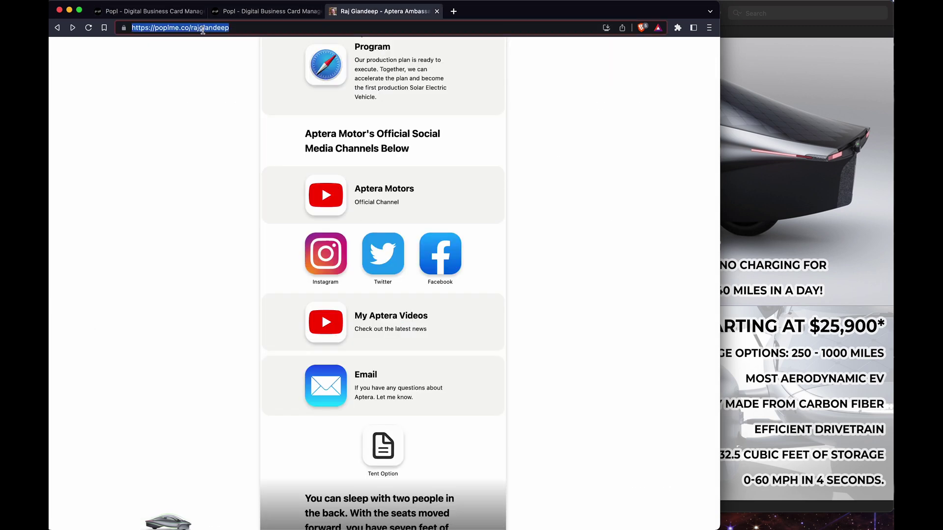
{"action": "scroll", "coordinate": [237, 276], "scroll_direction": "up", "scroll_amount": 10}
{"action": "scroll", "coordinate": [238, 276], "scroll_direction": "down", "scroll_amount": 1}
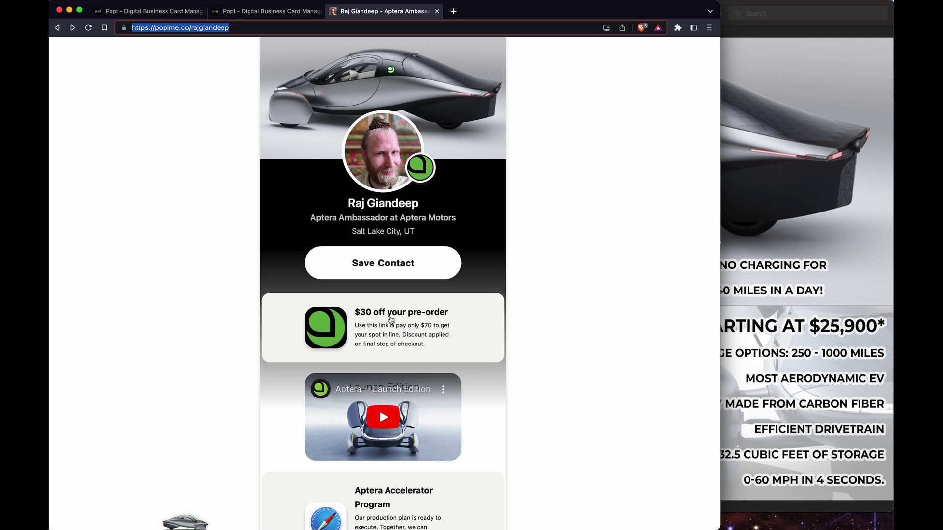
{"action": "scroll", "coordinate": [560, 281], "scroll_direction": "down", "scroll_amount": 3}
{"action": "scroll", "coordinate": [561, 282], "scroll_direction": "down", "scroll_amount": 1}
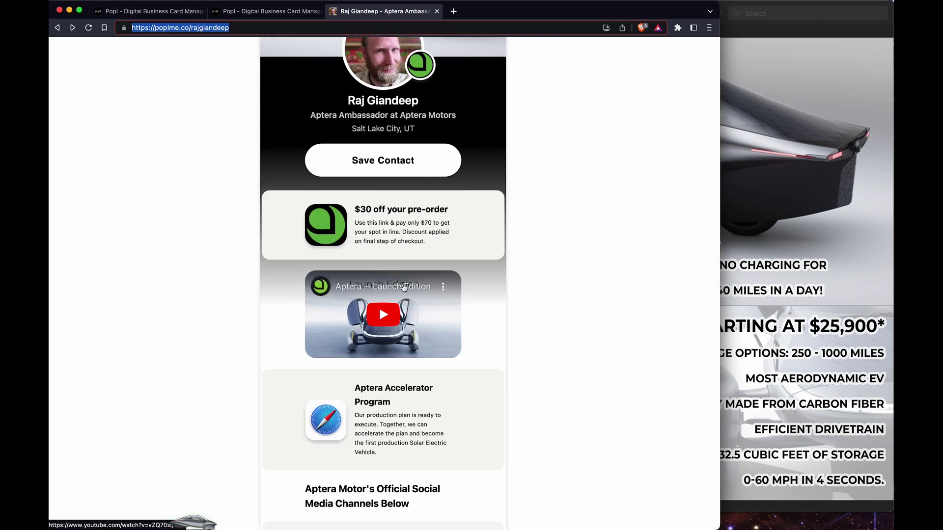
{"action": "scroll", "coordinate": [567, 231], "scroll_direction": "down", "scroll_amount": 4}
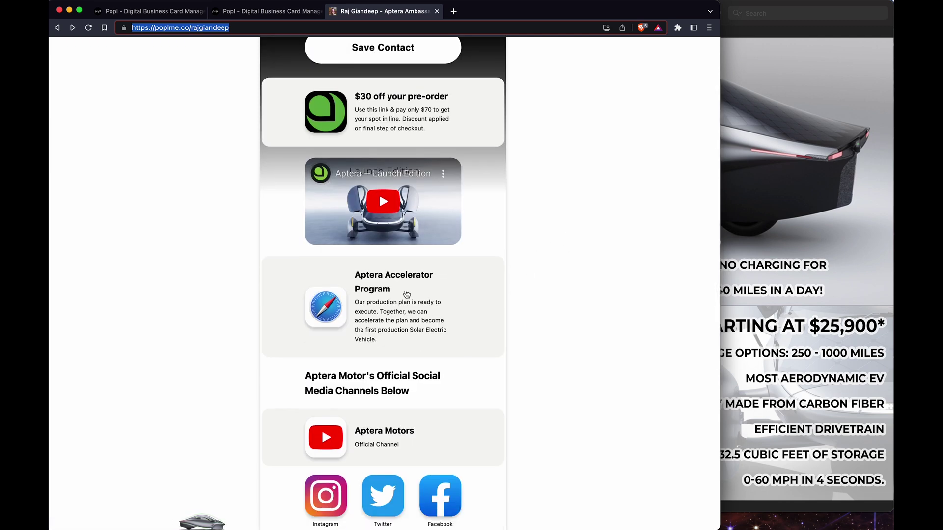
{"action": "scroll", "coordinate": [552, 277], "scroll_direction": "down", "scroll_amount": 3}
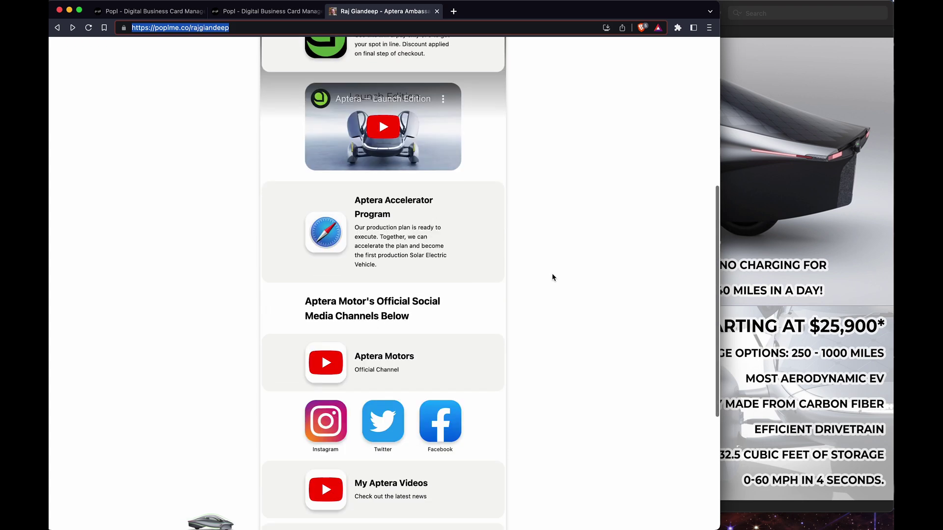
{"action": "scroll", "coordinate": [552, 278], "scroll_direction": "down", "scroll_amount": 2}
{"action": "scroll", "coordinate": [552, 277], "scroll_direction": "down", "scroll_amount": 2}
{"action": "scroll", "coordinate": [552, 277], "scroll_direction": "down", "scroll_amount": 2}
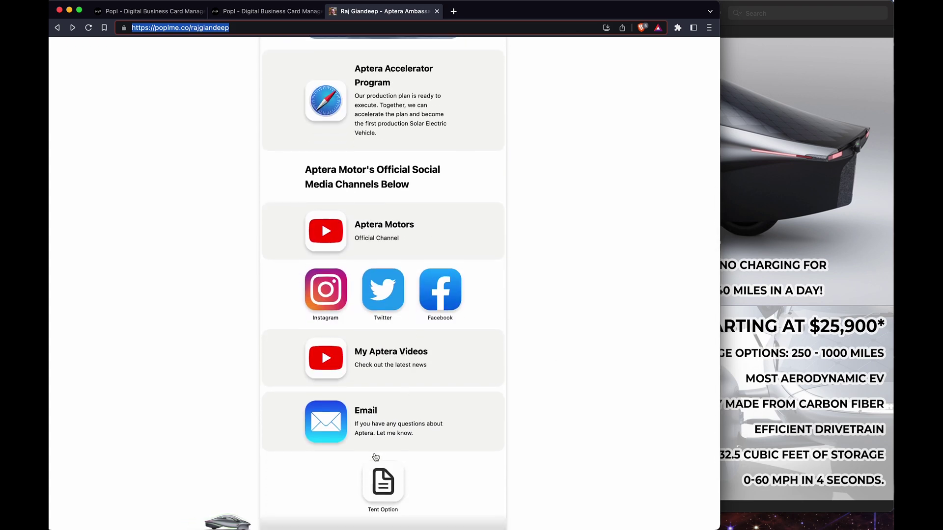
{"action": "scroll", "coordinate": [392, 490], "scroll_direction": "down", "scroll_amount": 2}
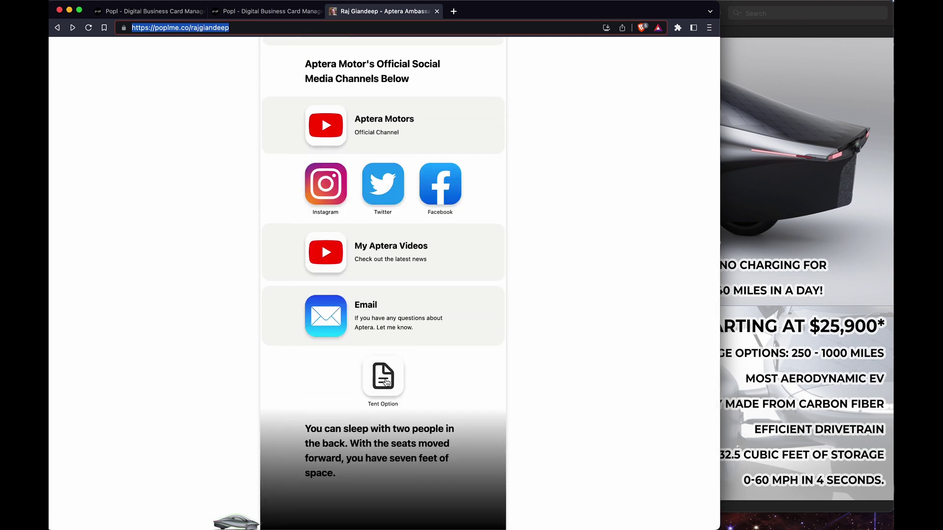
{"action": "left_click", "coordinate": [398, 383]}
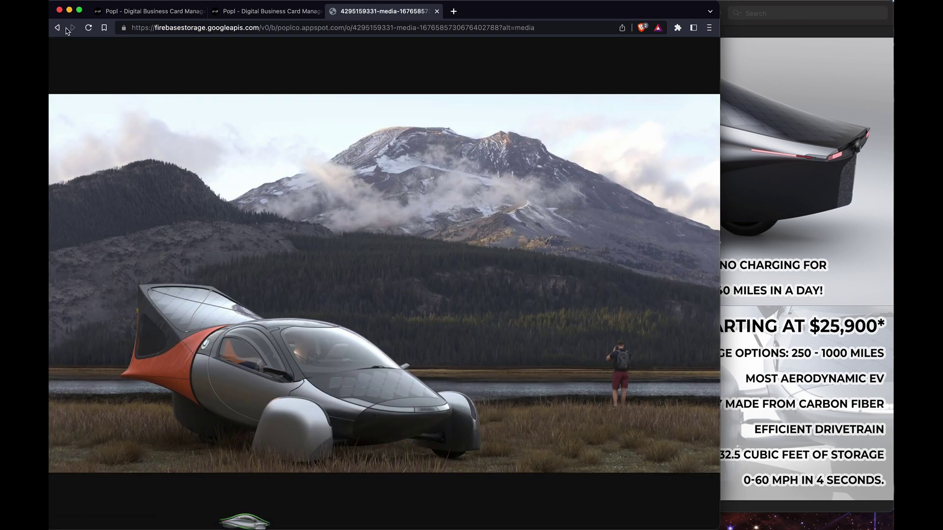
{"action": "key", "text": "alt+Left"}
{"action": "scroll", "coordinate": [343, 381], "scroll_direction": "up", "scroll_amount": 5}
{"action": "scroll", "coordinate": [354, 295], "scroll_direction": "up", "scroll_amount": 5}
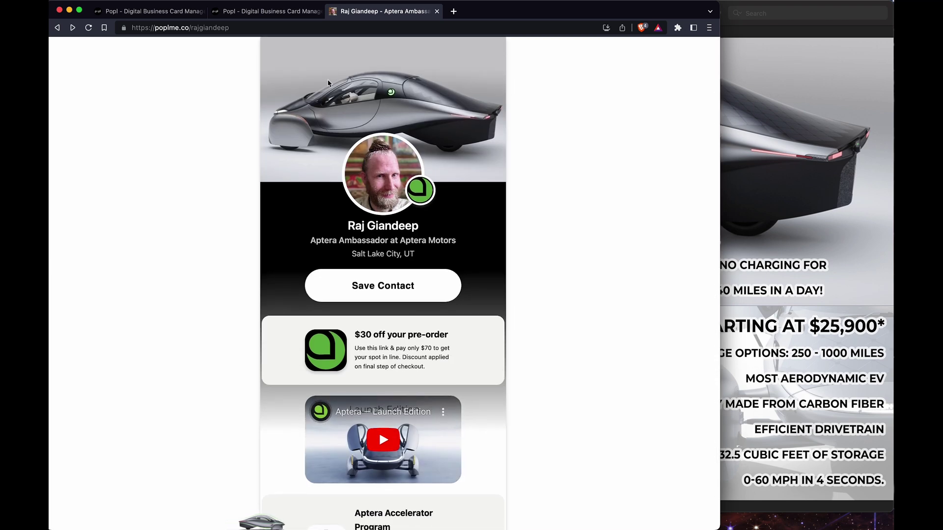
Go back to the Insights tab and open Devices, showing two PopCode stickers and one card
{"action": "left_click", "coordinate": [270, 11]}
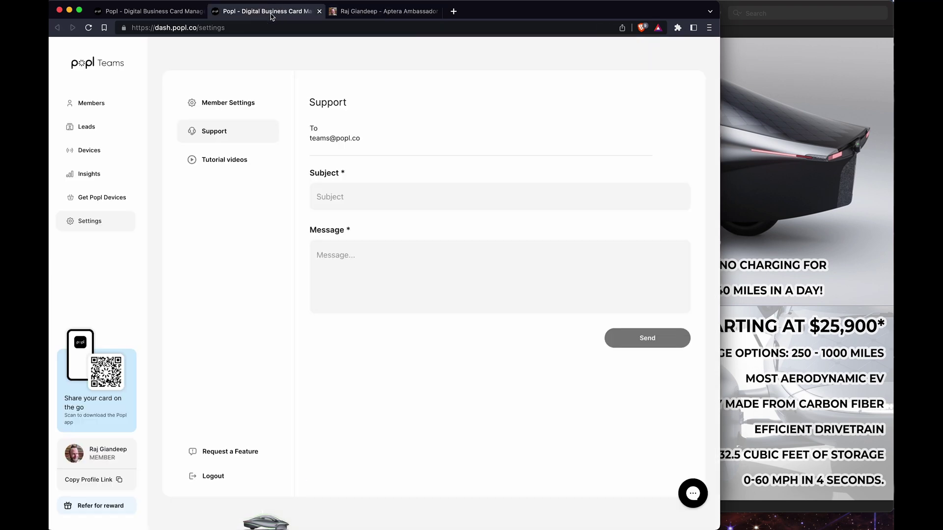
{"action": "left_click", "coordinate": [147, 11]}
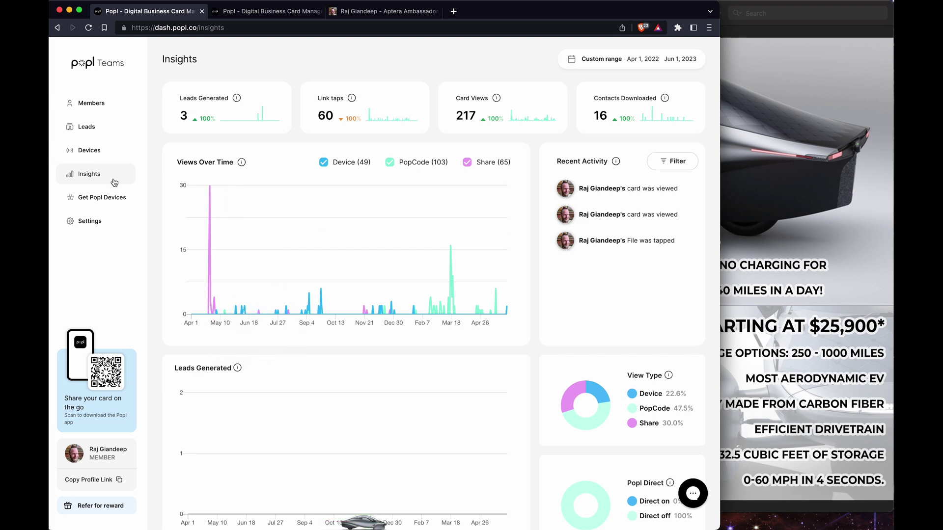
{"action": "left_click", "coordinate": [89, 150]}
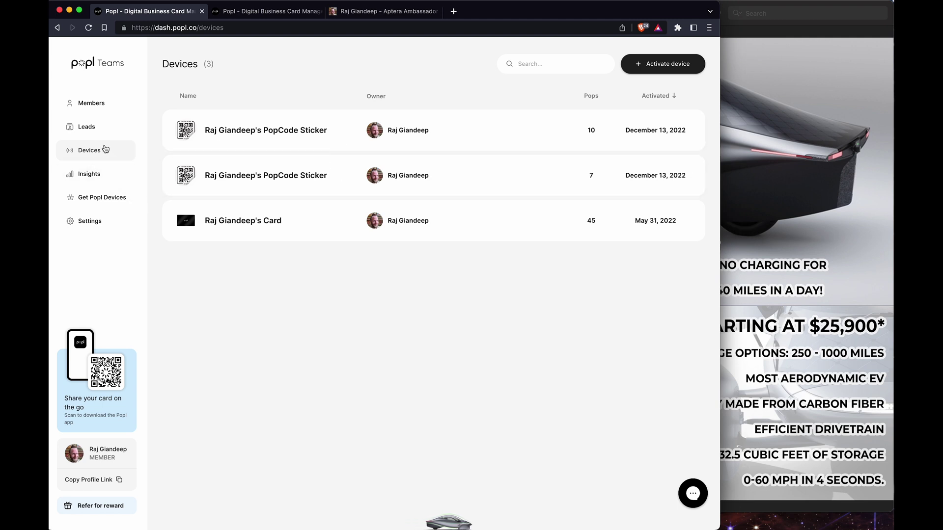
Open Insights from the sidebar, showing 3 leads, 61 link taps and 217 card views
{"action": "left_click", "coordinate": [89, 174]}
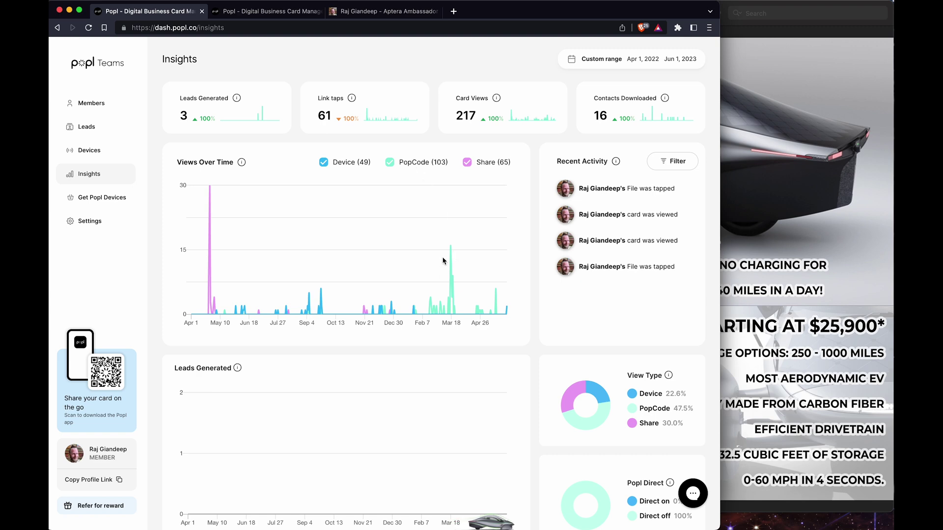
{"action": "left_click", "coordinate": [782, 218]}
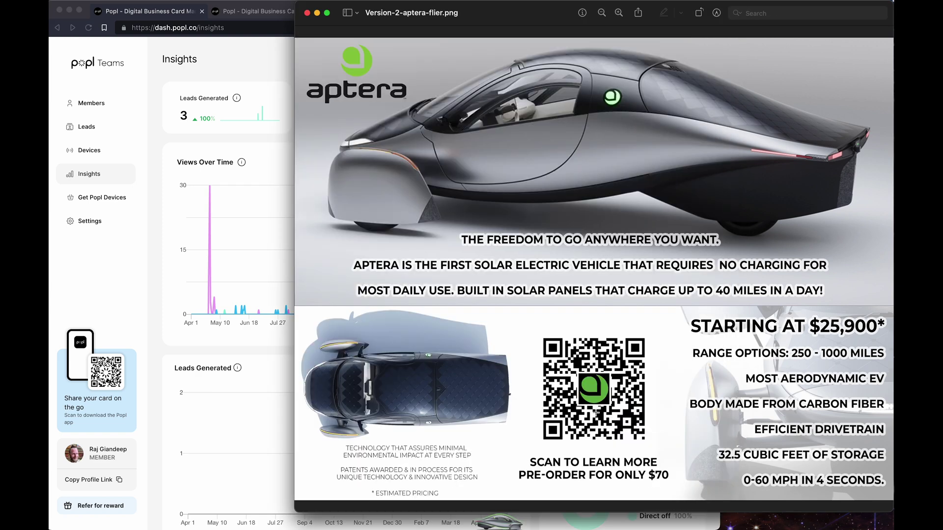
{"action": "left_click", "coordinate": [255, 263]}
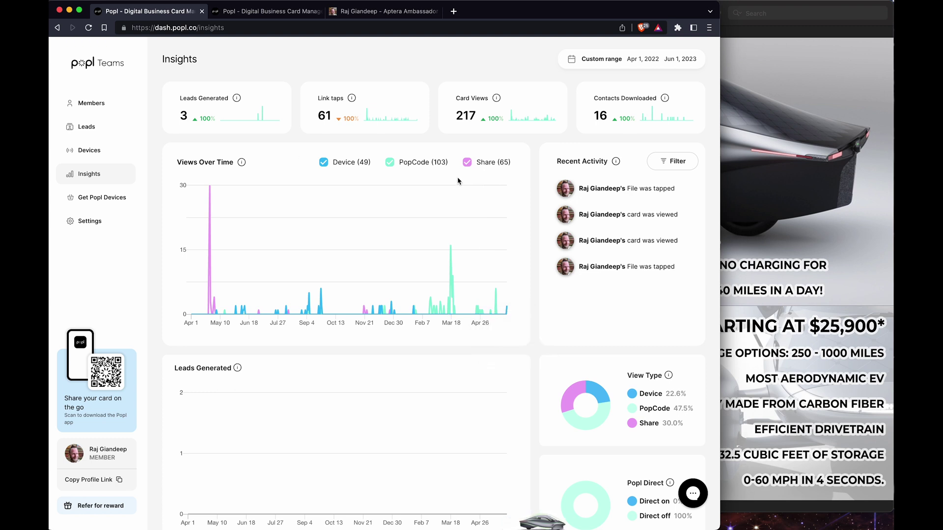
{"action": "left_click", "coordinate": [469, 162]}
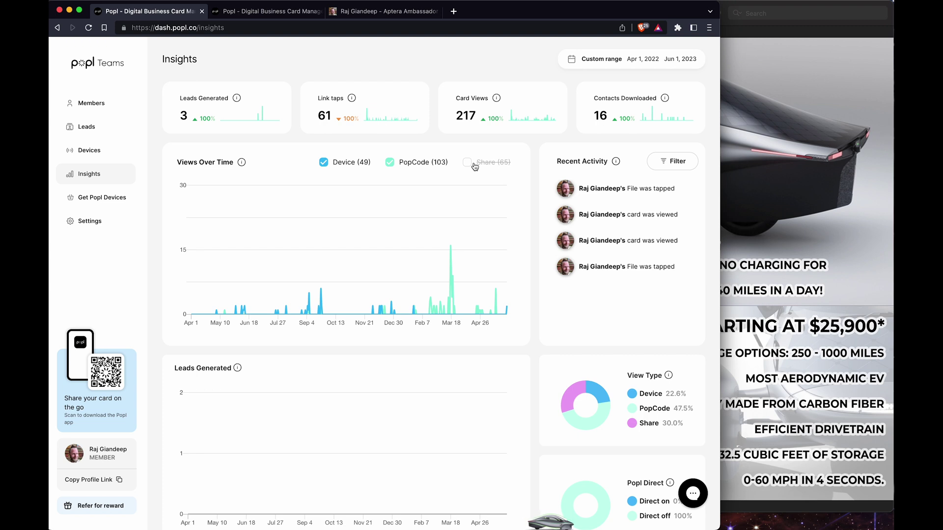
{"action": "left_click", "coordinate": [474, 166]}
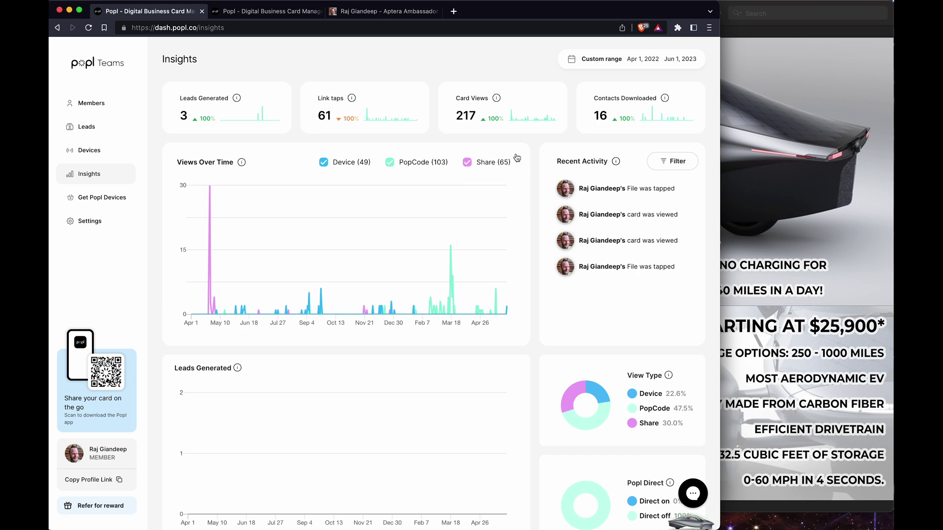
Put the full Aptera flier image and its QR code back in front of the dashboard
{"action": "left_click", "coordinate": [797, 145]}
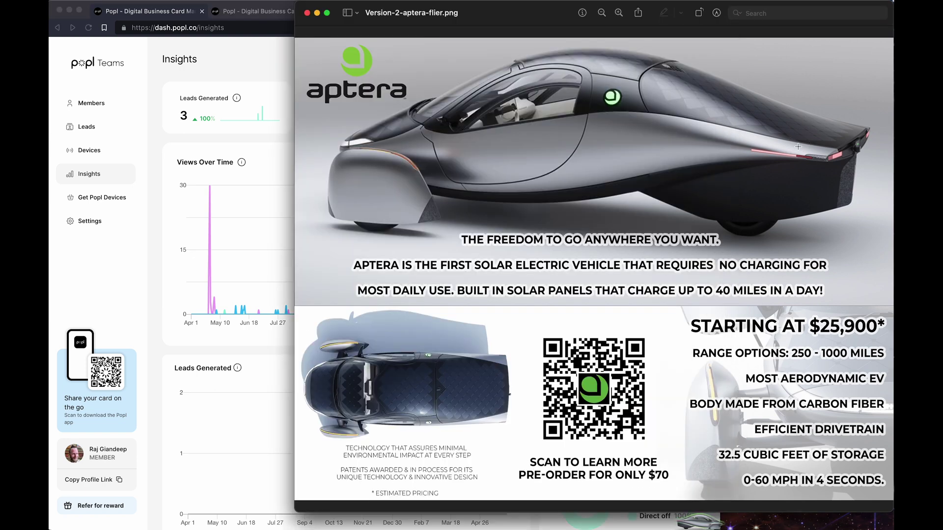